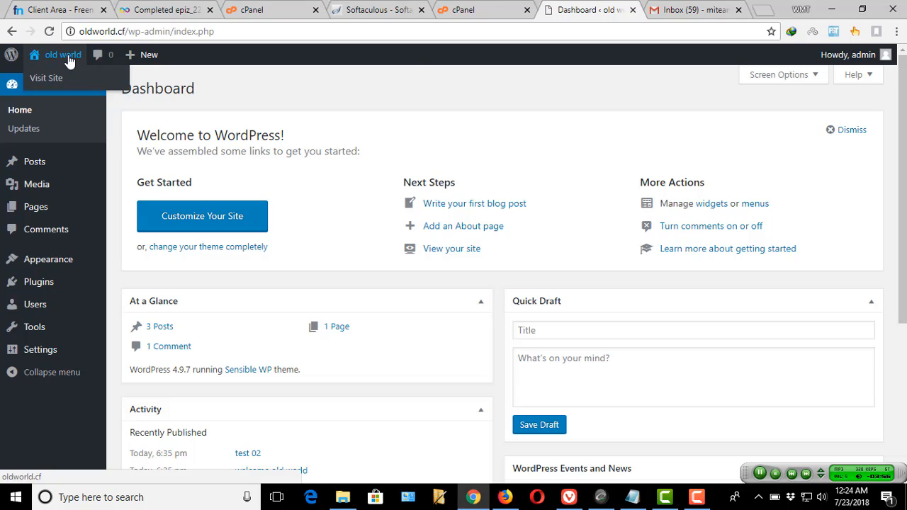
- Scroll through the live old world site's posts (test 02, welcome old world, Hello world!), then return to the Dashboard
click(594, 14)
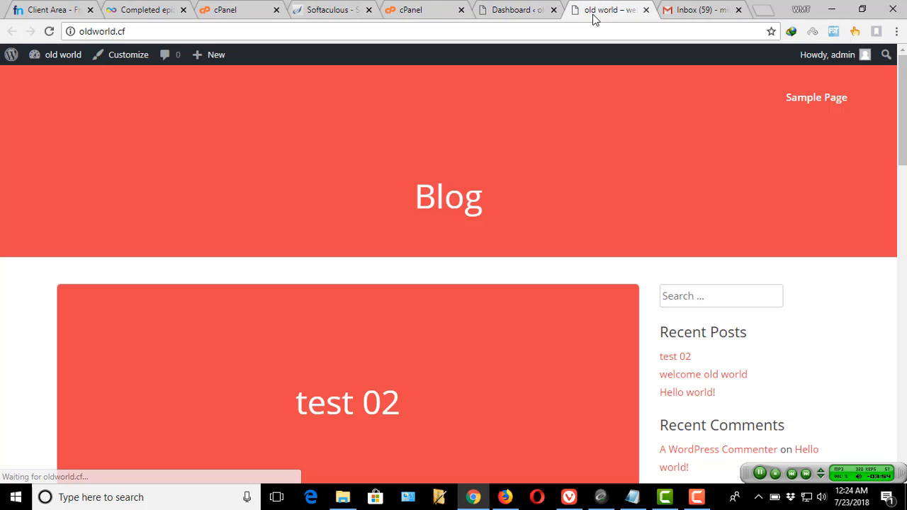
scroll(319, 201, down, 1)
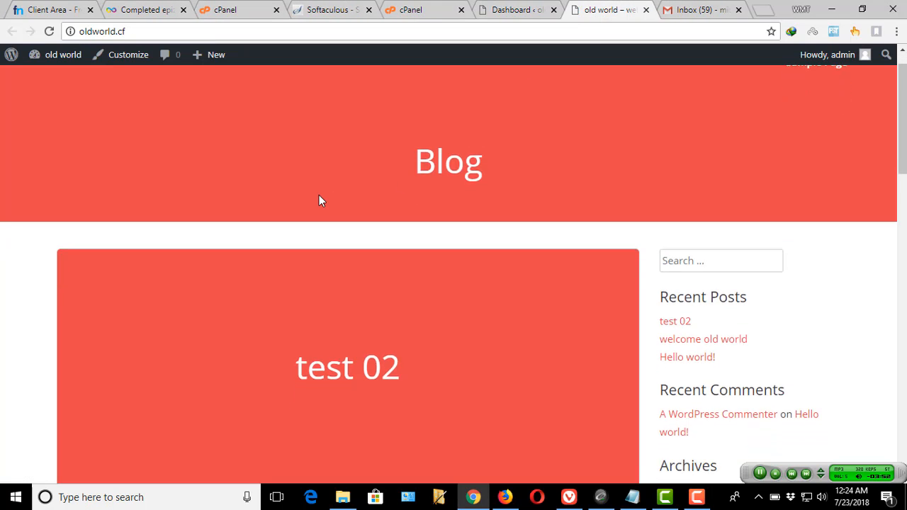
scroll(409, 168, down, 1)
scroll(410, 169, down, 1)
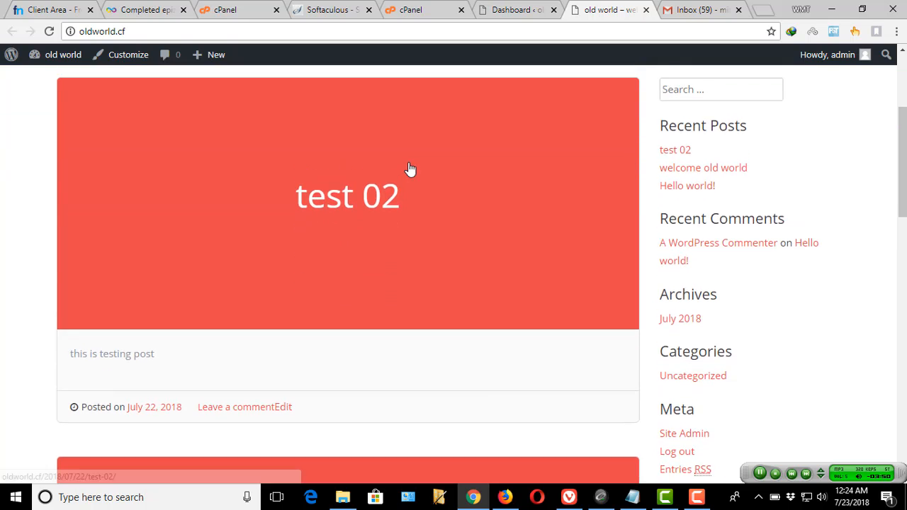
scroll(411, 171, up, 3)
scroll(388, 220, down, 1)
scroll(388, 220, down, 2)
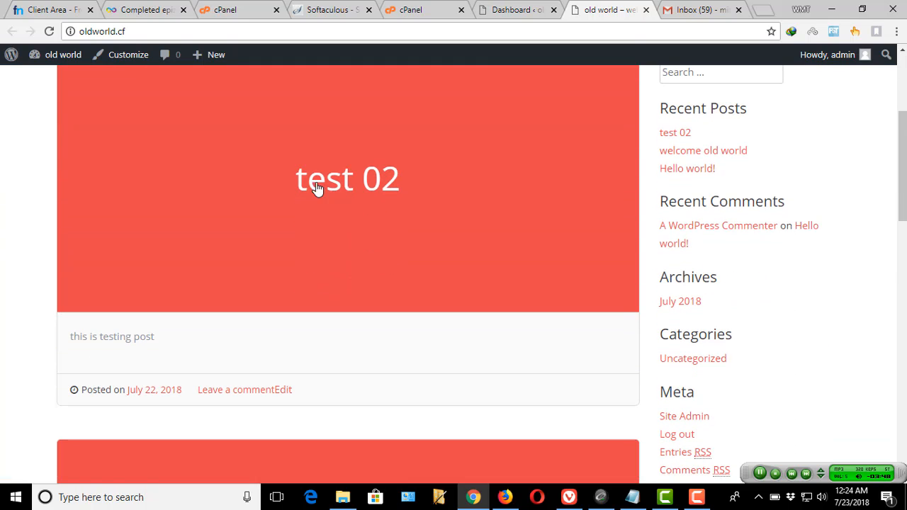
scroll(361, 199, down, 4)
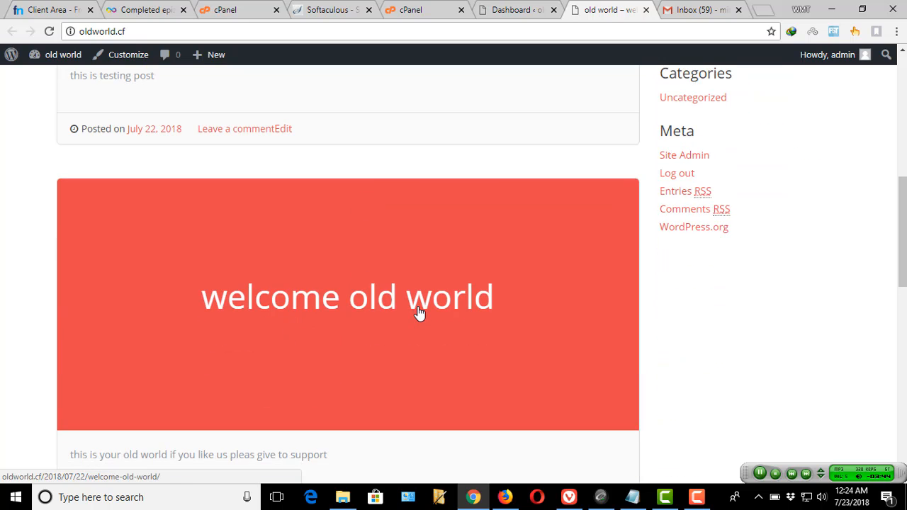
scroll(420, 313, down, 7)
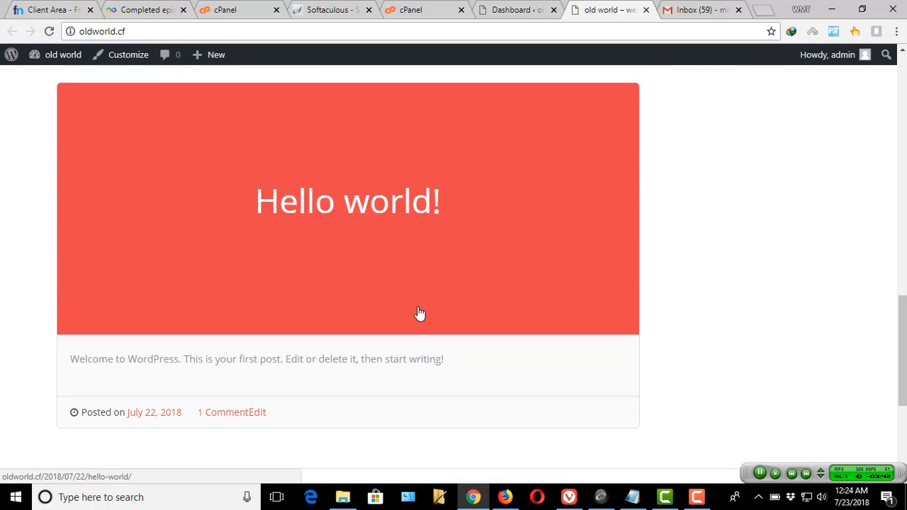
scroll(420, 313, up, 5)
scroll(419, 312, up, 7)
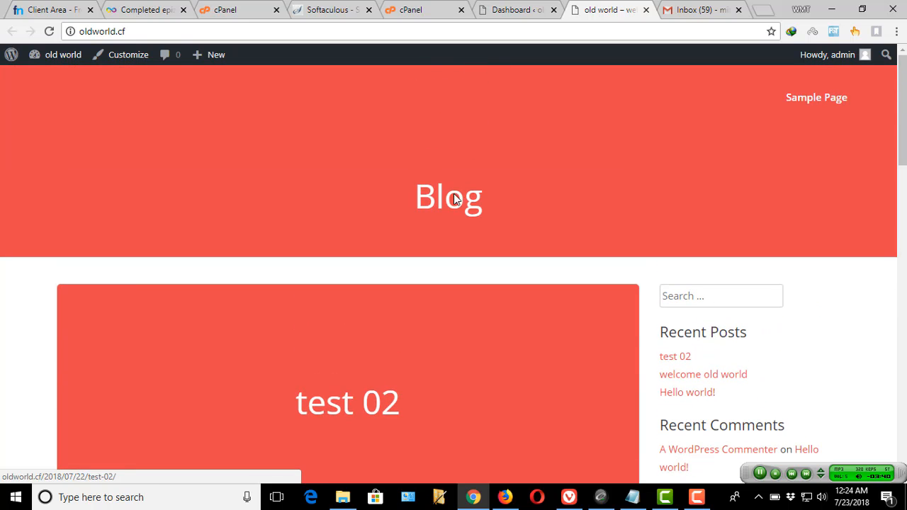
click(508, 10)
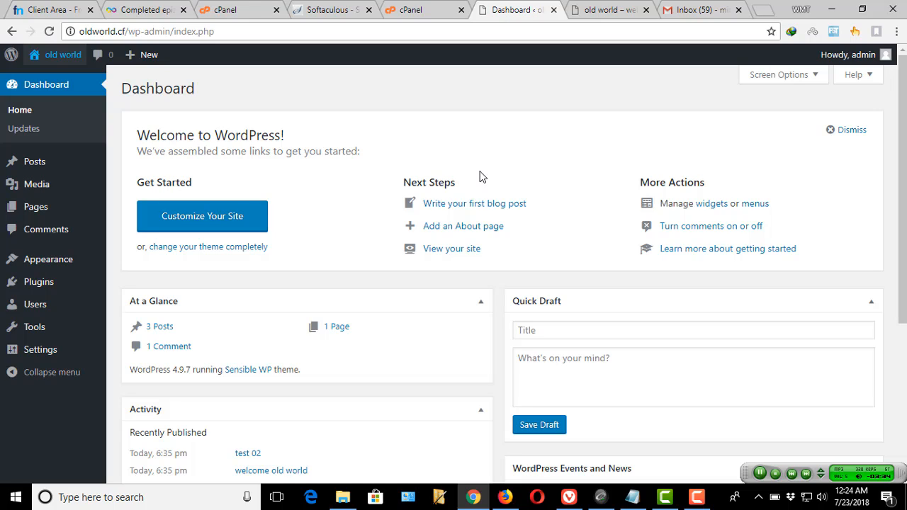
- Write the Quick Draft note 'you need to buy new domain and hosting' / 'when you complete this you can iuinstall wordpress'
click(560, 363)
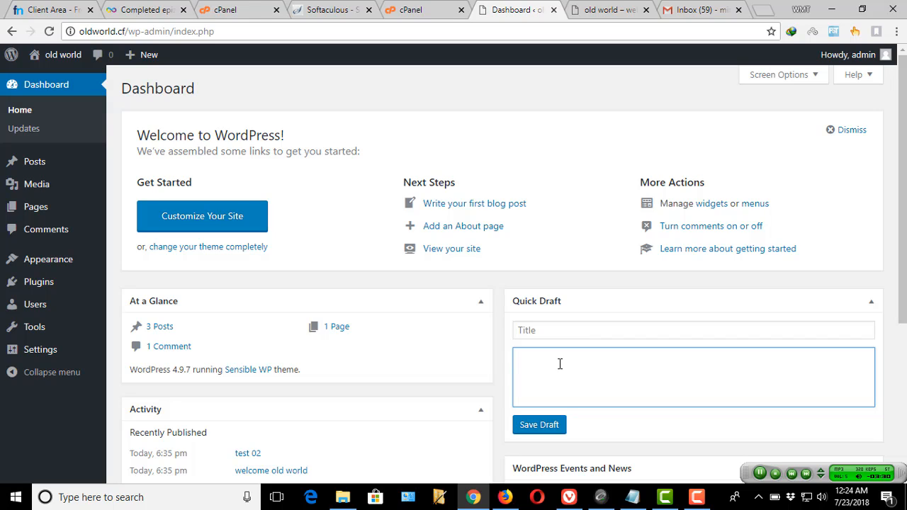
text(y)
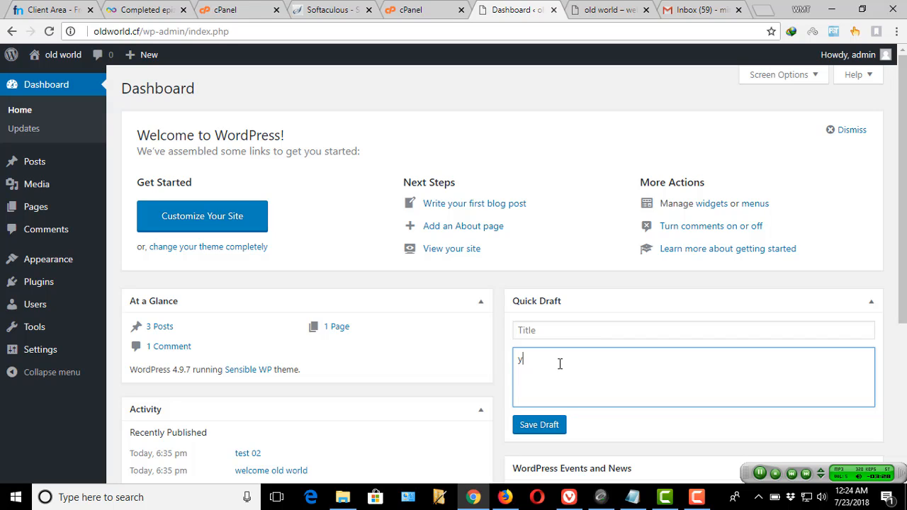
text(ou need to )
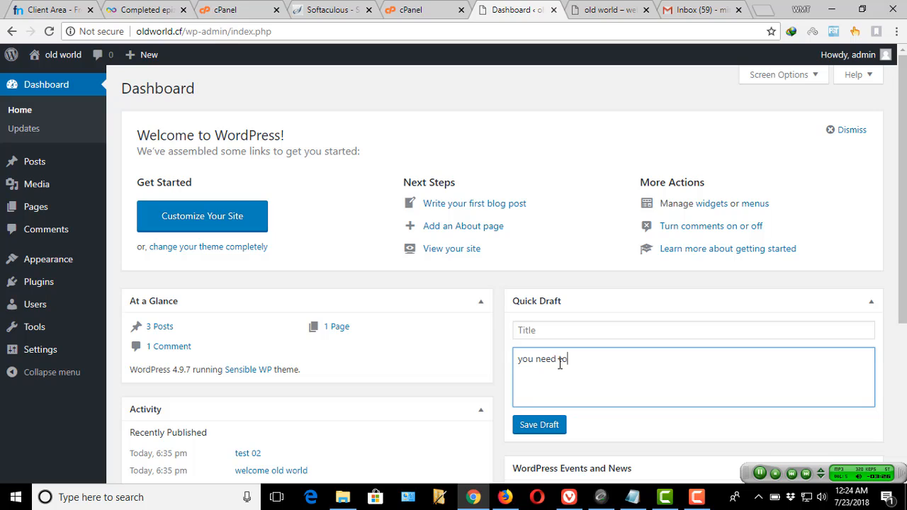
text(buy new domain and hosting)
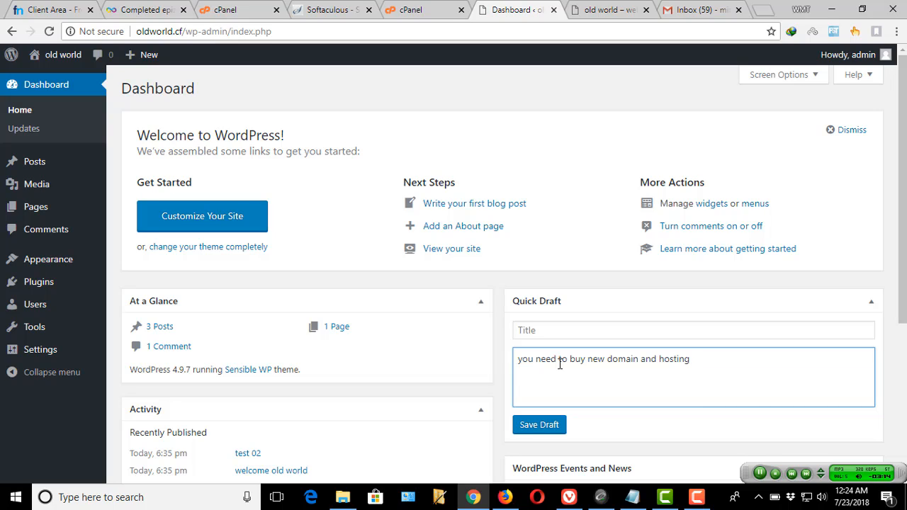
text(when you complete this)
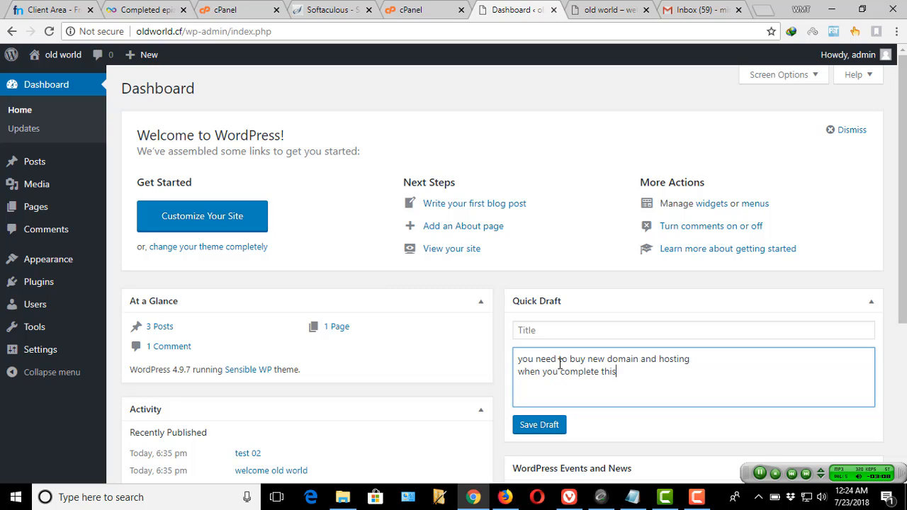
text( you can )
text(iu)
text(install )
text(w)
text(or)
text(d)
text(press)
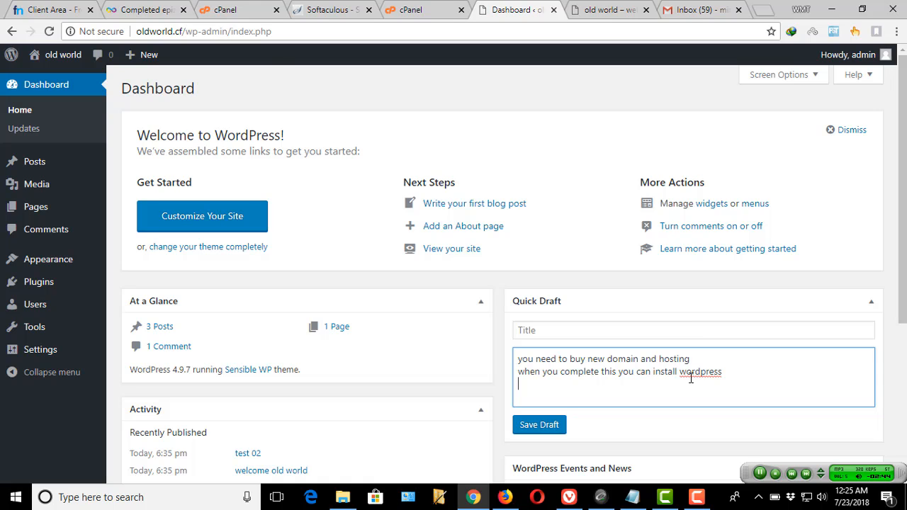
- Open newoneworld.ga from Freenom My Domains in a new tab and view it
click(54, 9)
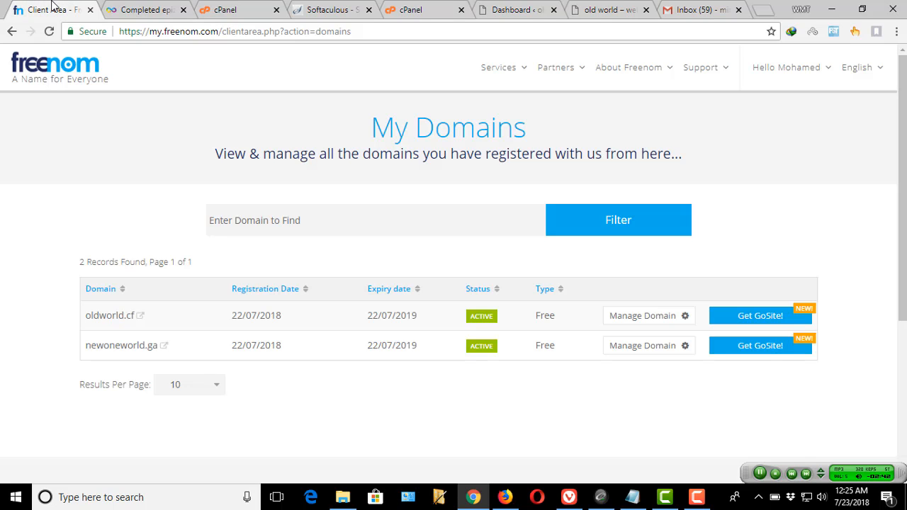
middle_click(119, 354)
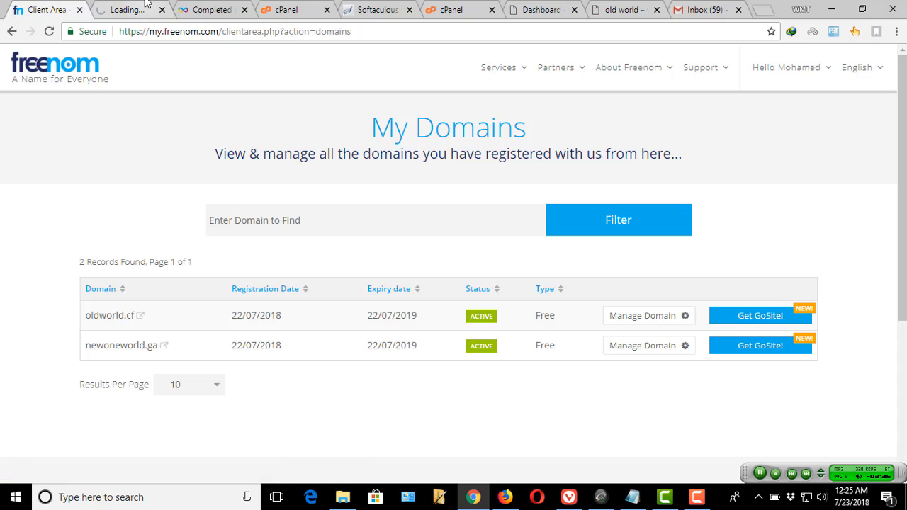
click(147, 5)
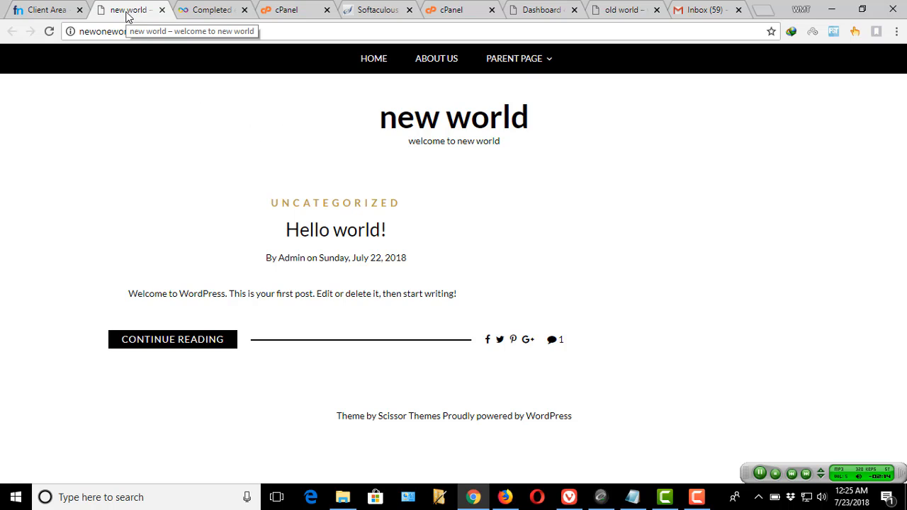
- Compare the newoneworld.ga page with the old world site, then close the newoneworld.ga tab
click(630, 10)
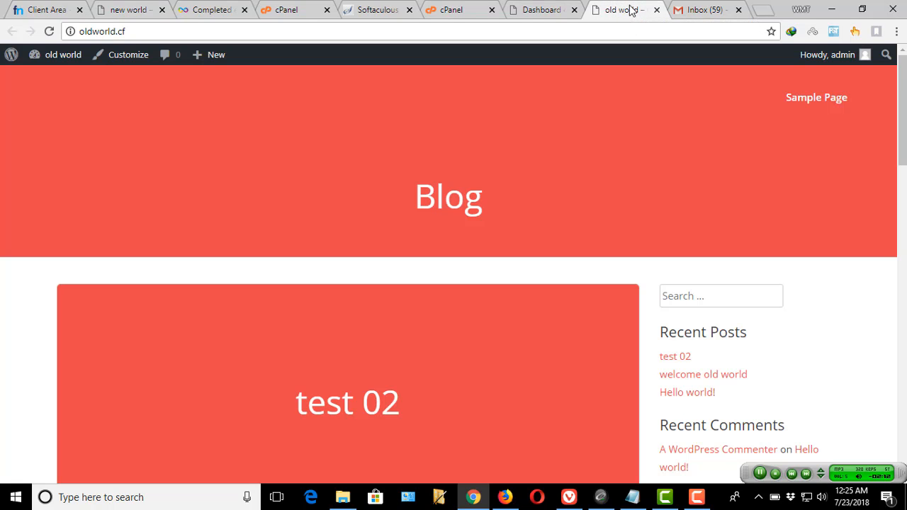
click(113, 6)
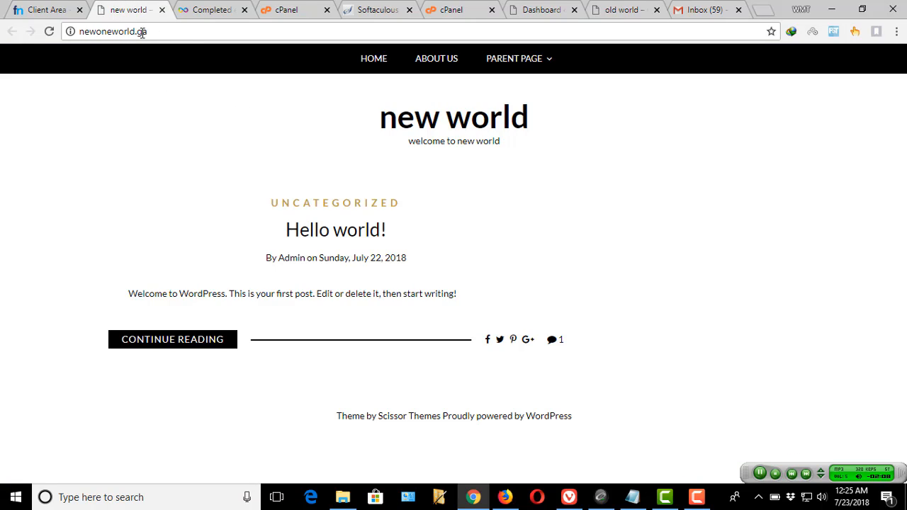
drag(151, 31, 78, 31)
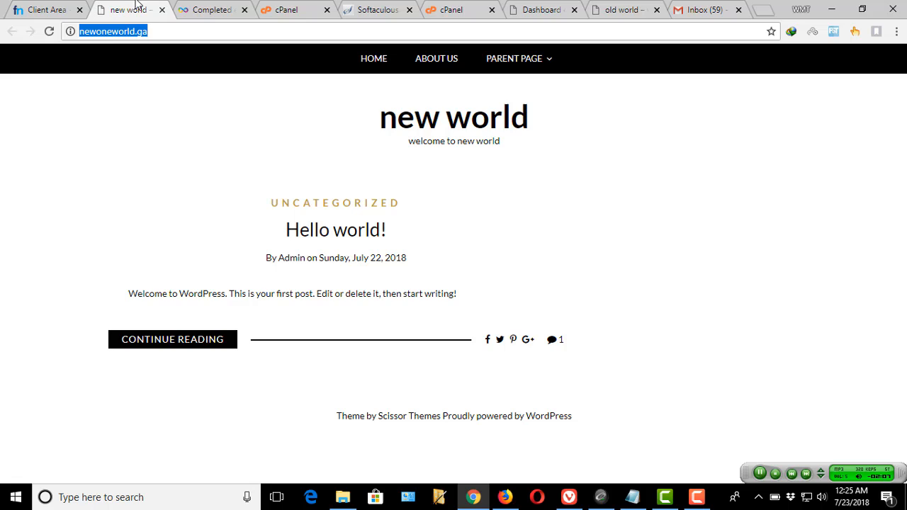
click(614, 15)
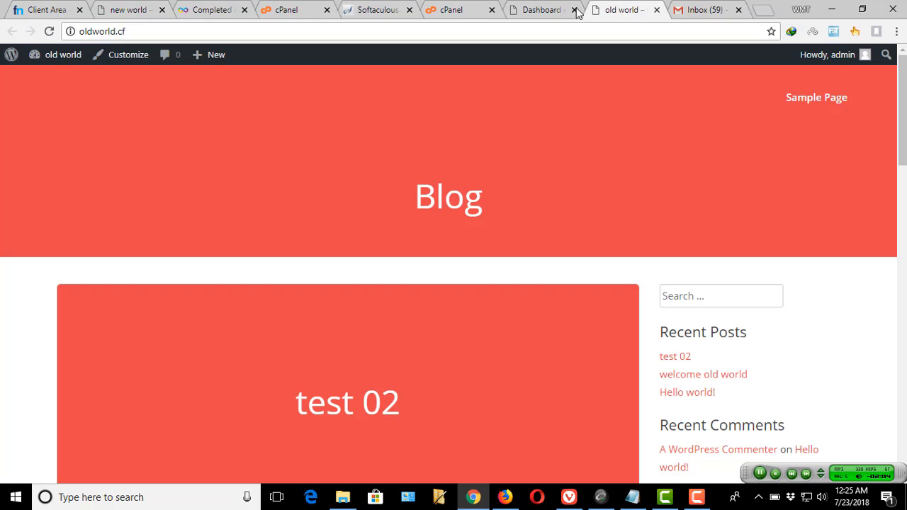
click(542, 10)
click(138, 9)
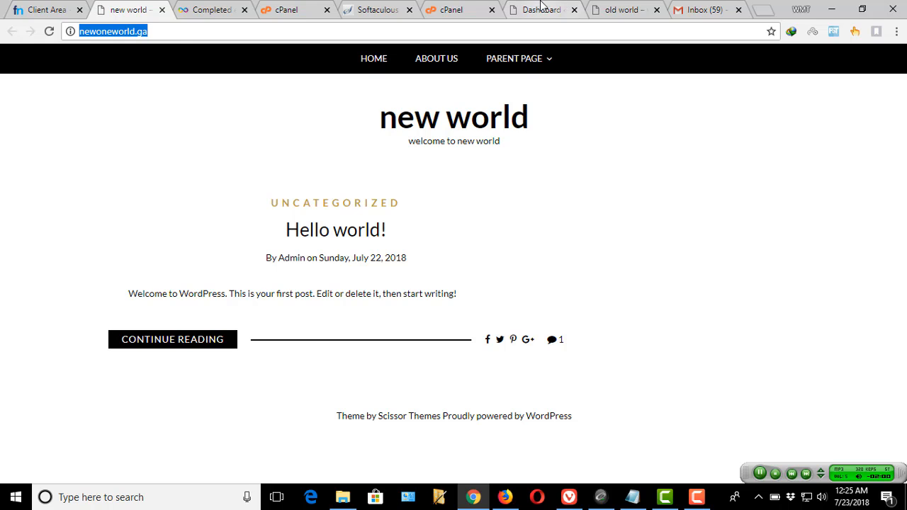
click(571, 7)
click(162, 10)
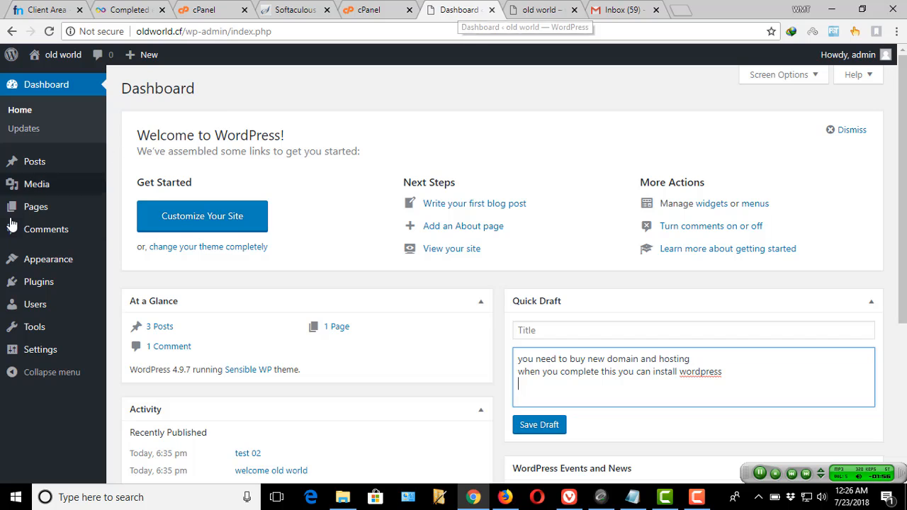
- Add the line 'go to setting' to the Quick Draft and bring up Settings > General
scroll(17, 229, down, 1)
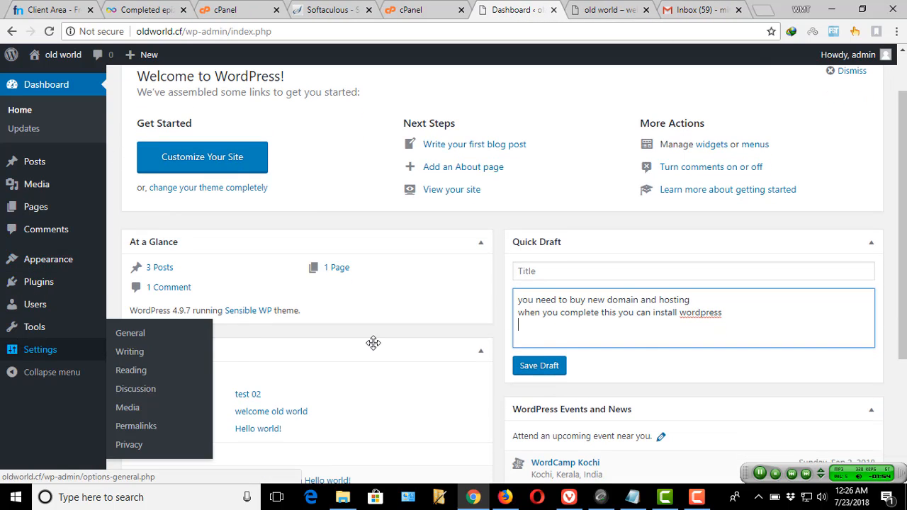
text(go to s)
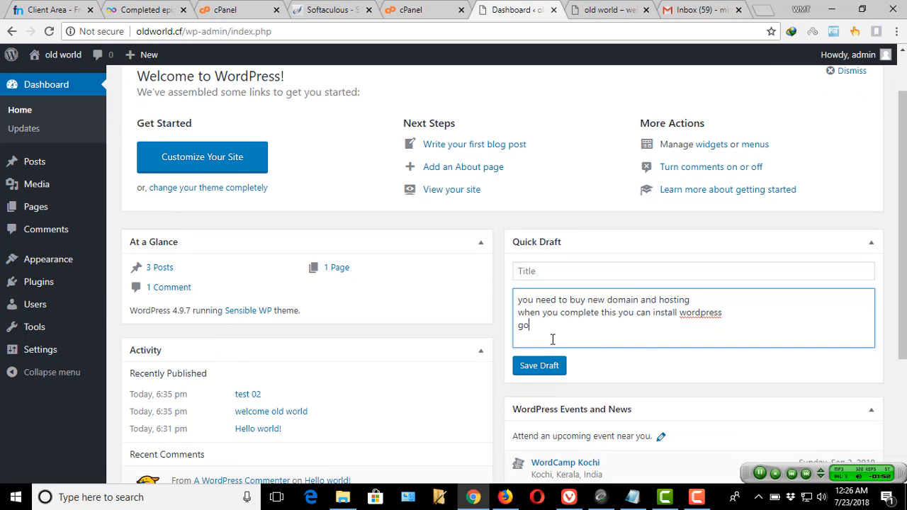
text(etting)
click(43, 351)
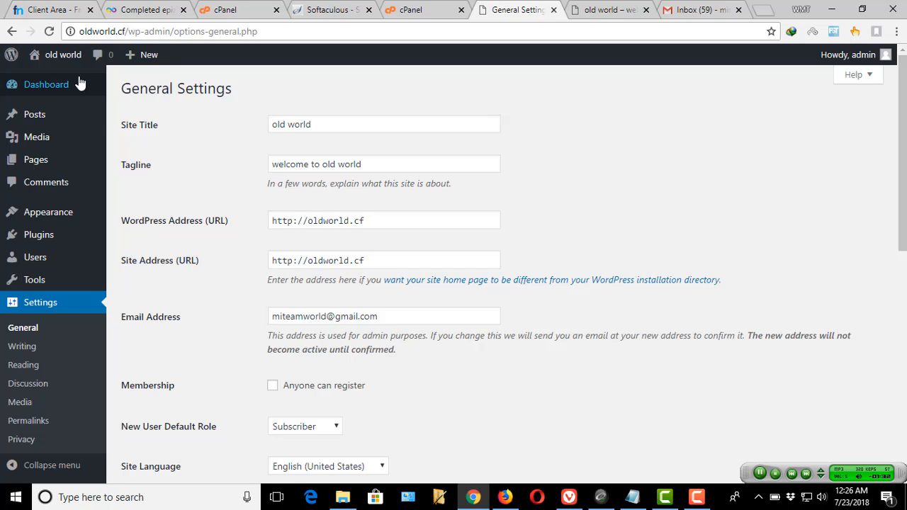
- Copy the newoneworld.ga address from the site opened through Freenom My Domains
click(53, 10)
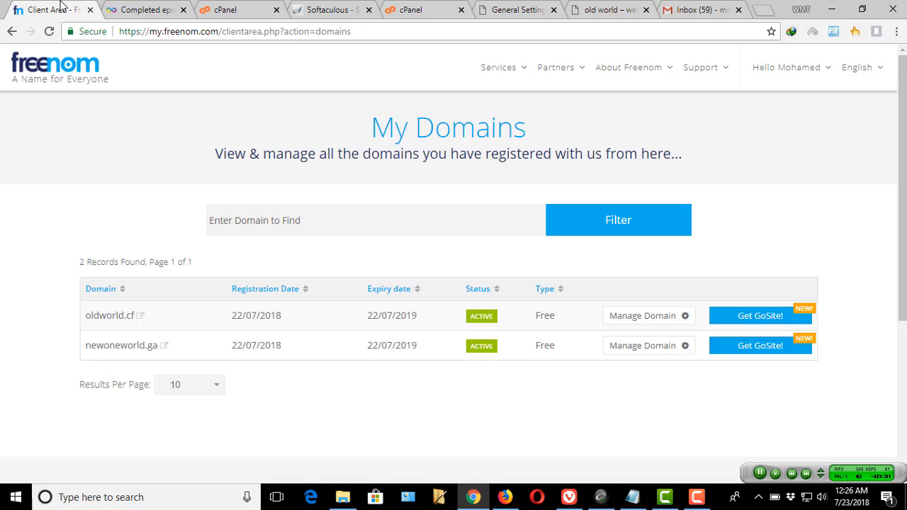
click(140, 348)
click(142, 10)
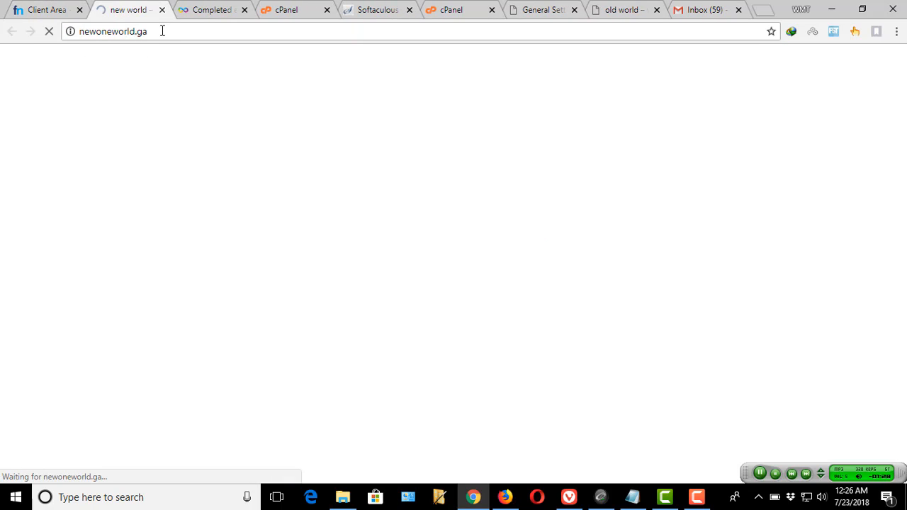
drag(164, 32, 81, 39)
key(ctrl+c)
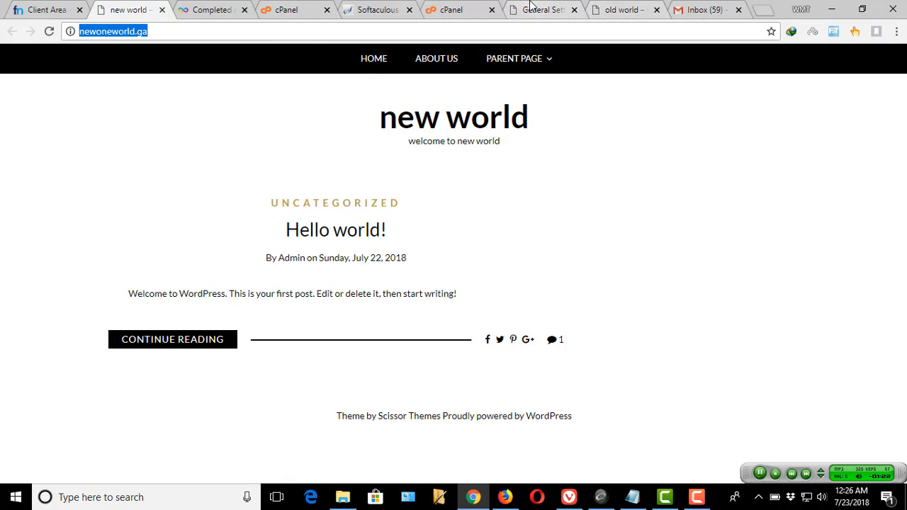
click(576, 7)
double_click(380, 222)
triple_click(380, 222)
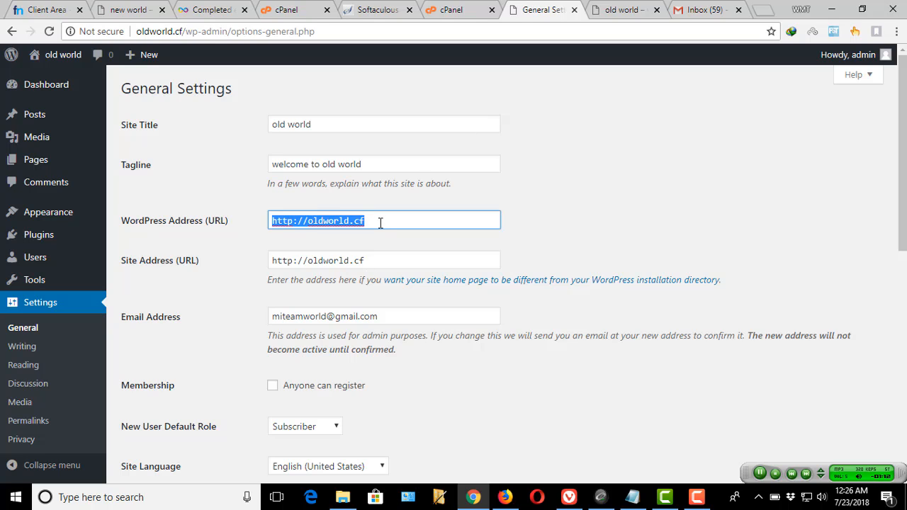
key(BackSpace)
key(ctrl+v)
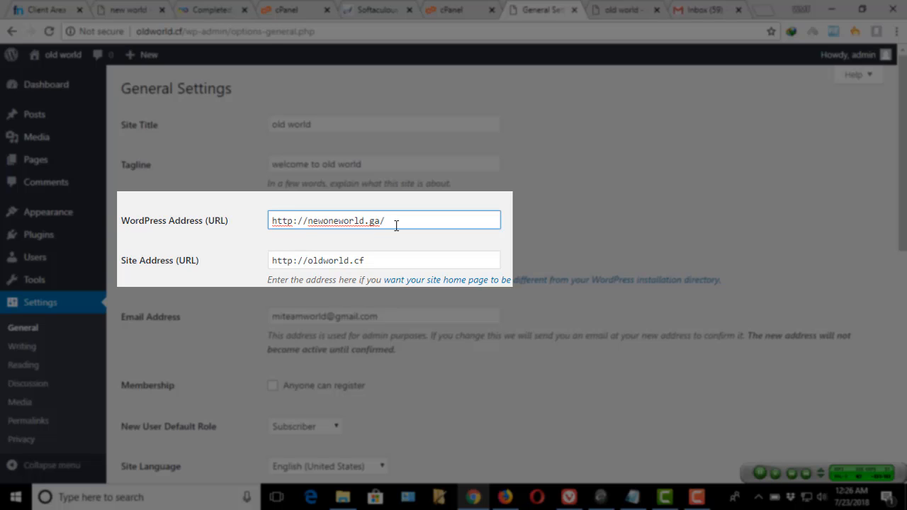
key(BackSpace)
click(388, 256)
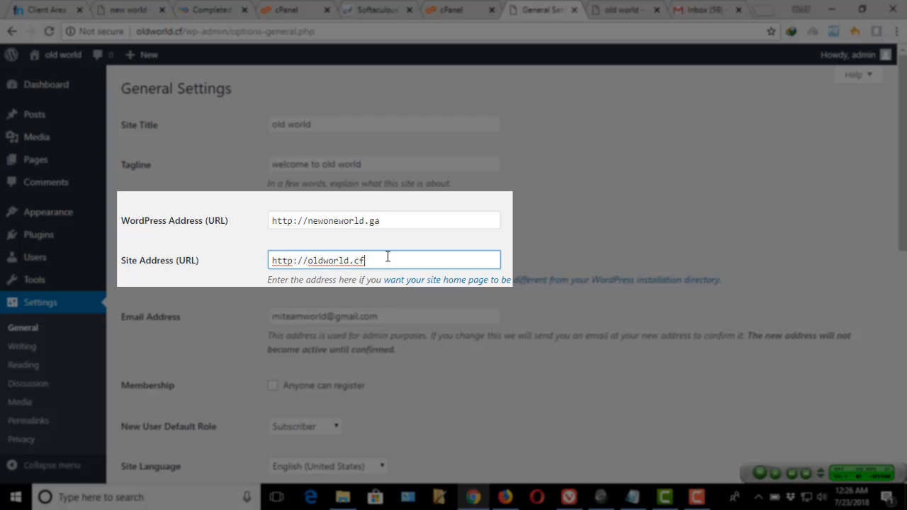
triple_click(388, 257)
key(BackSpace)
text(http://newoneworld.ga/)
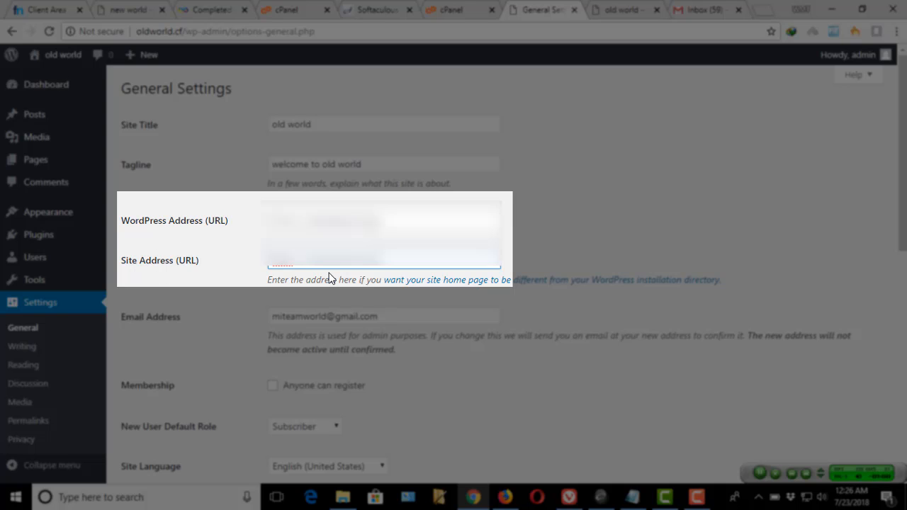
scroll(329, 278, down, 5)
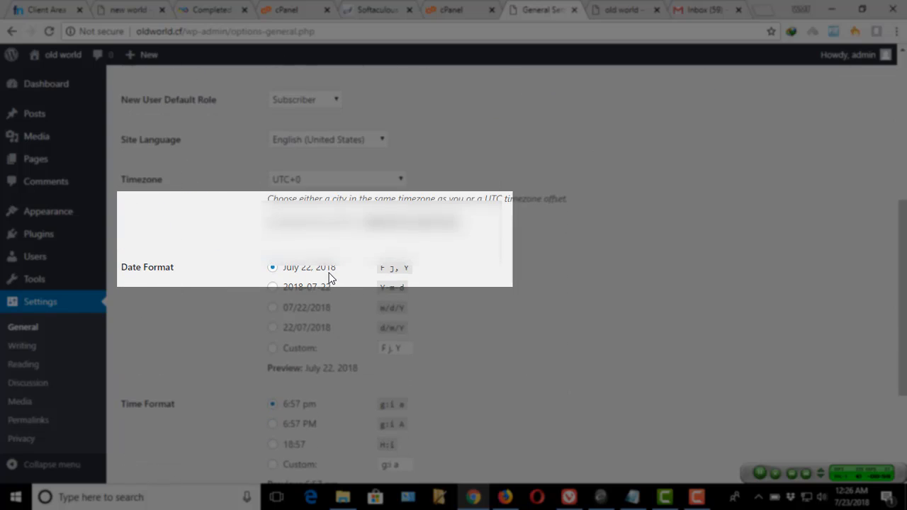
scroll(329, 278, down, 3)
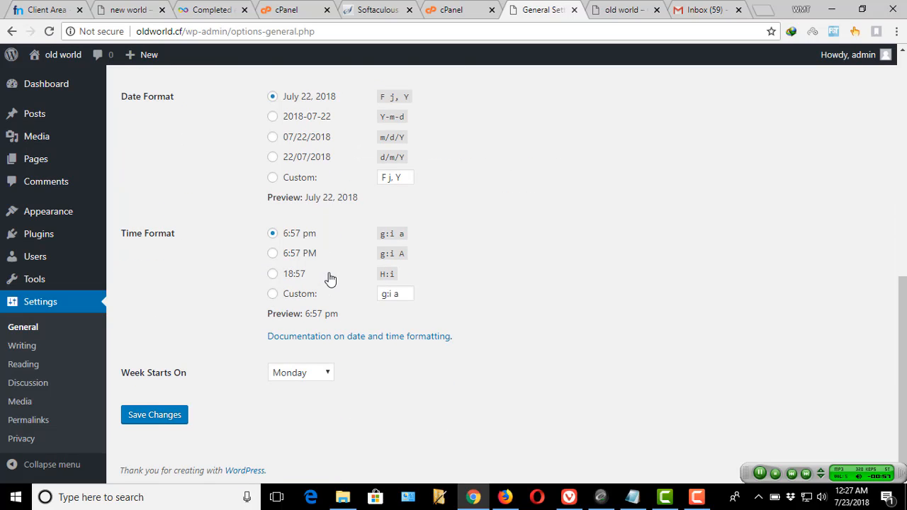
click(175, 423)
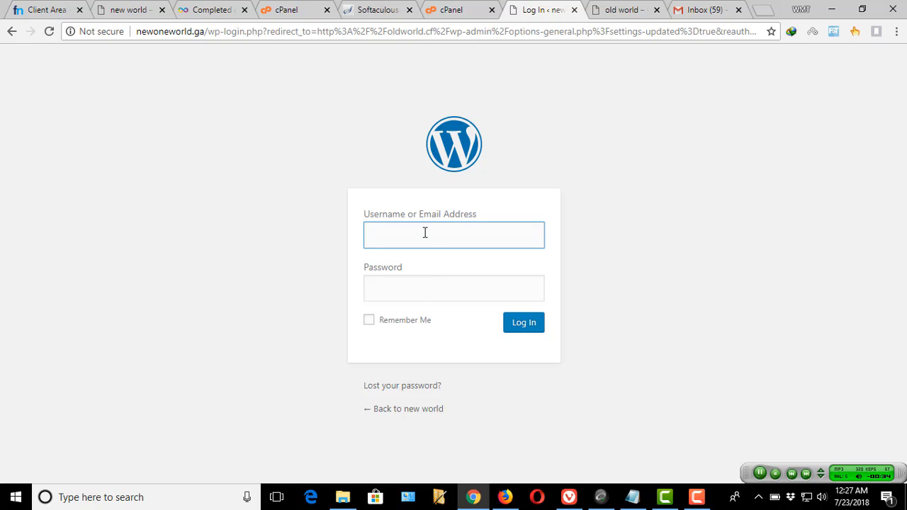
- Log in on newoneworld.ga with the admin username and its password
text(admin)
key(Tab)
text(••)
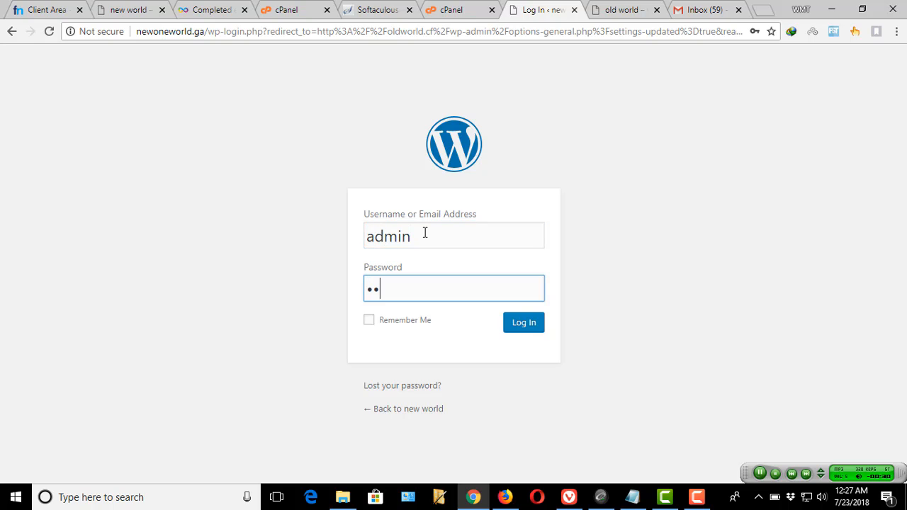
text(••)
click(514, 325)
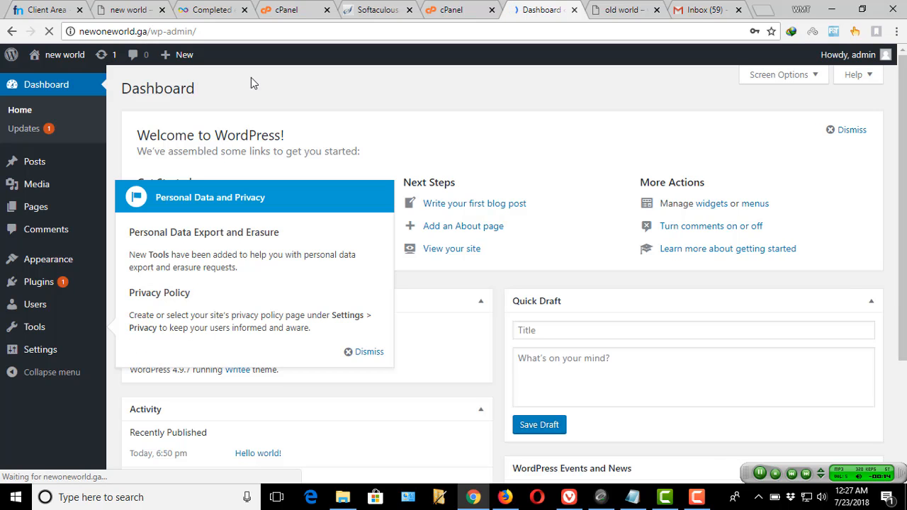
- Dismiss the privacy notice, check All Posts, and view the new world front page in a new tab
click(364, 351)
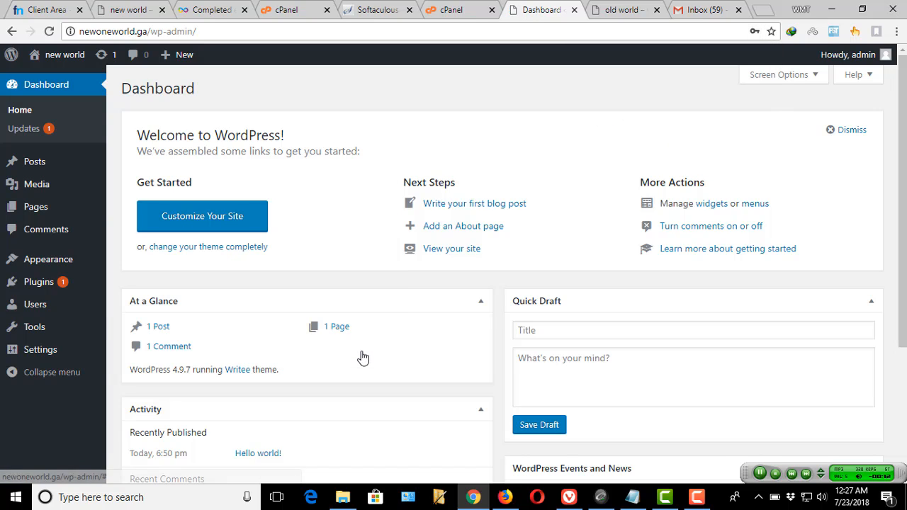
click(35, 166)
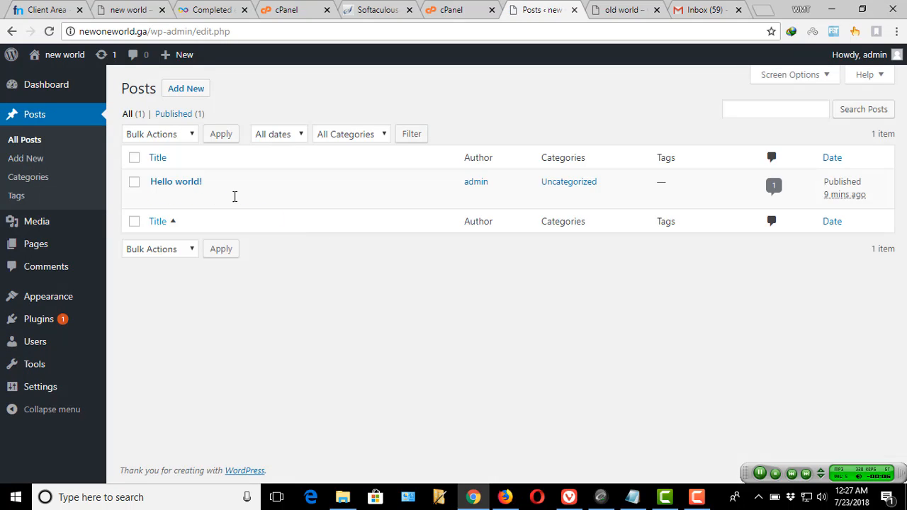
mouse_move(188, 193)
middle_click(70, 63)
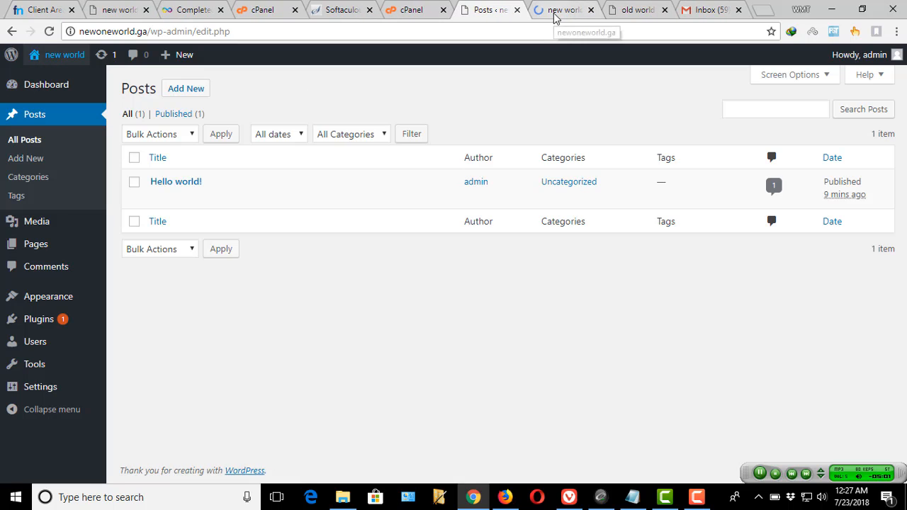
click(557, 16)
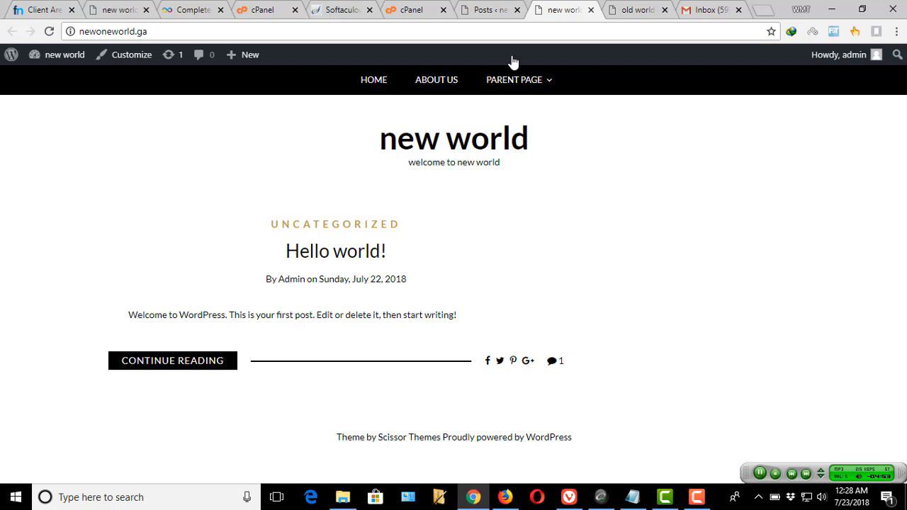
click(494, 14)
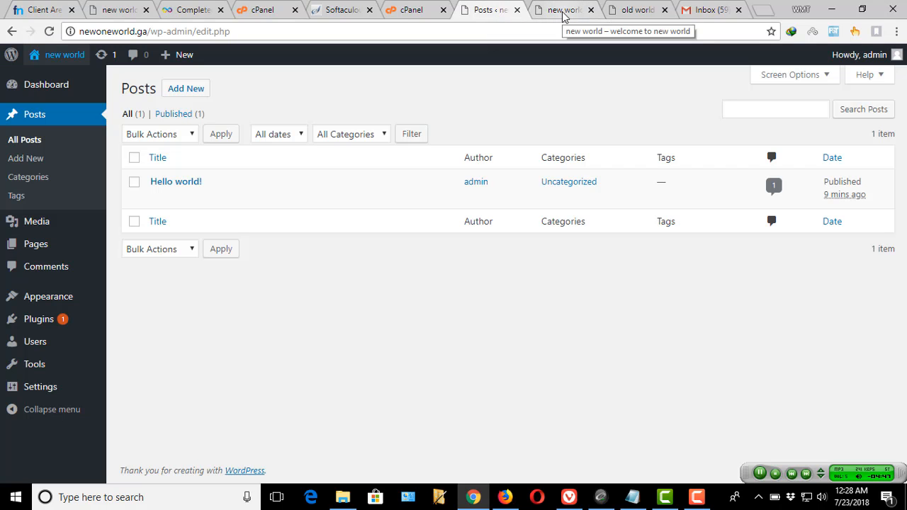
click(565, 12)
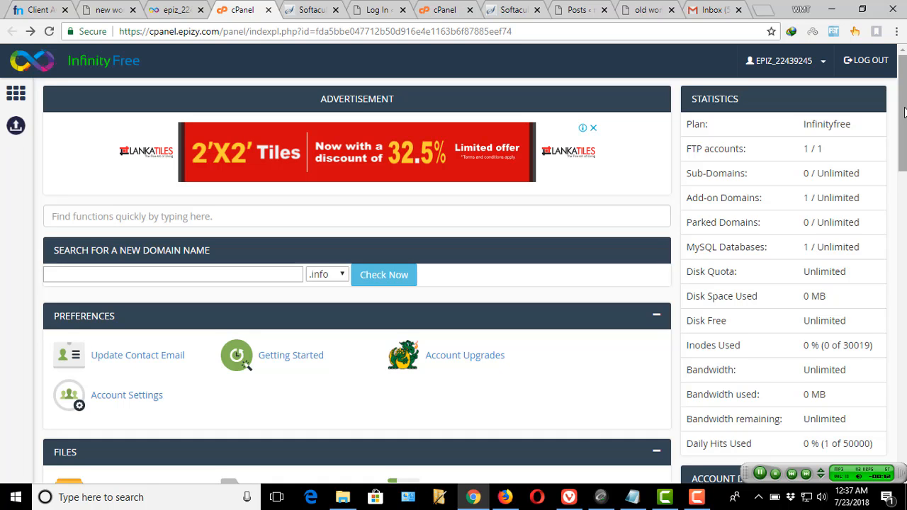
- Open cPanel Redirects, select oldworld.cf as the domain, and open Alter Redirects
scroll(905, 112, down, 3)
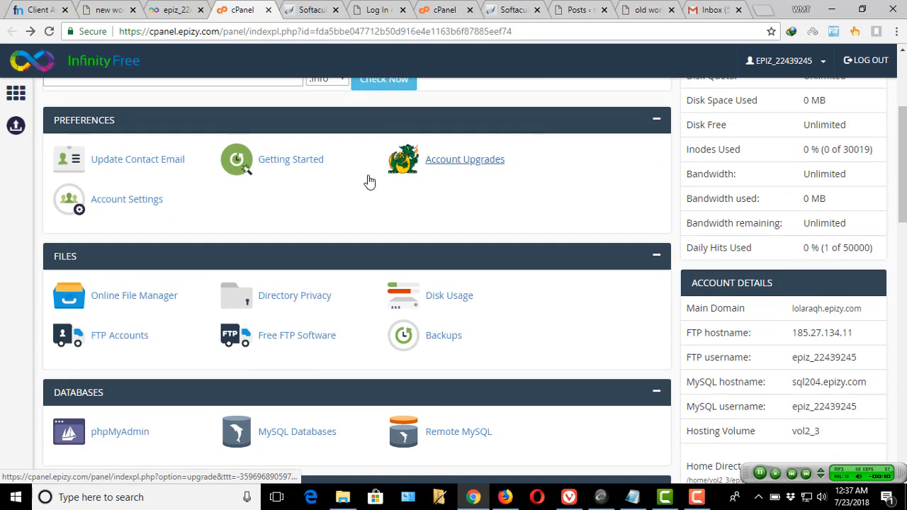
scroll(390, 243, down, 3)
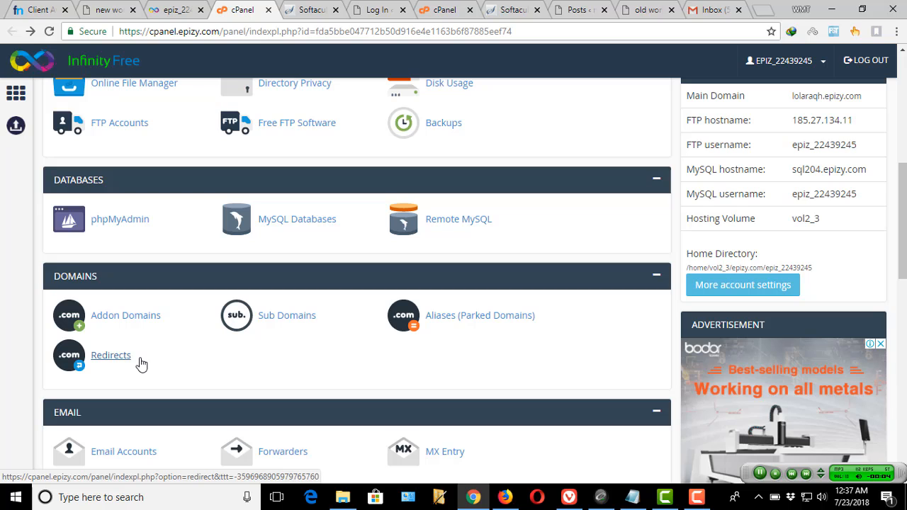
click(96, 363)
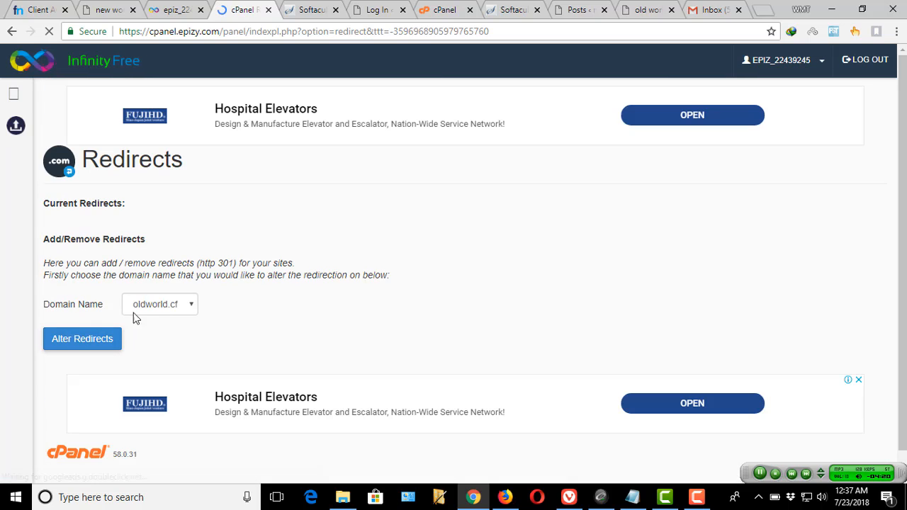
click(178, 310)
click(170, 320)
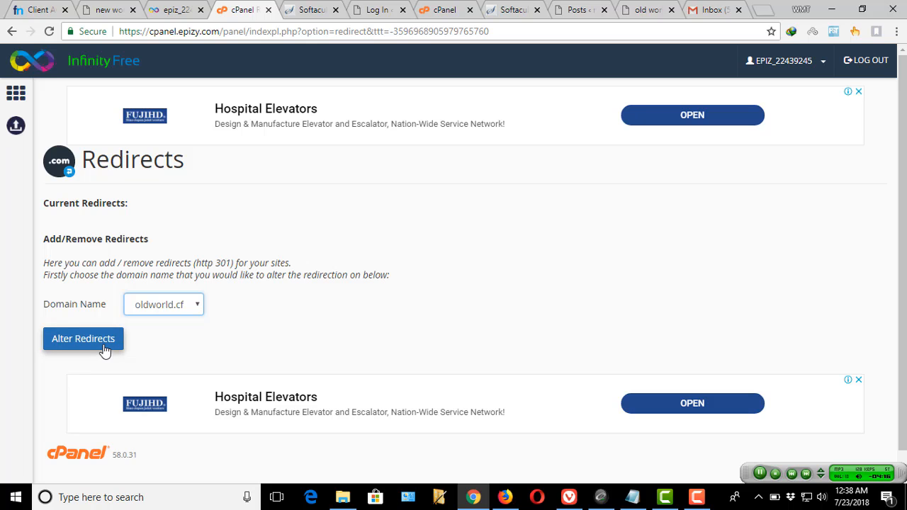
click(104, 345)
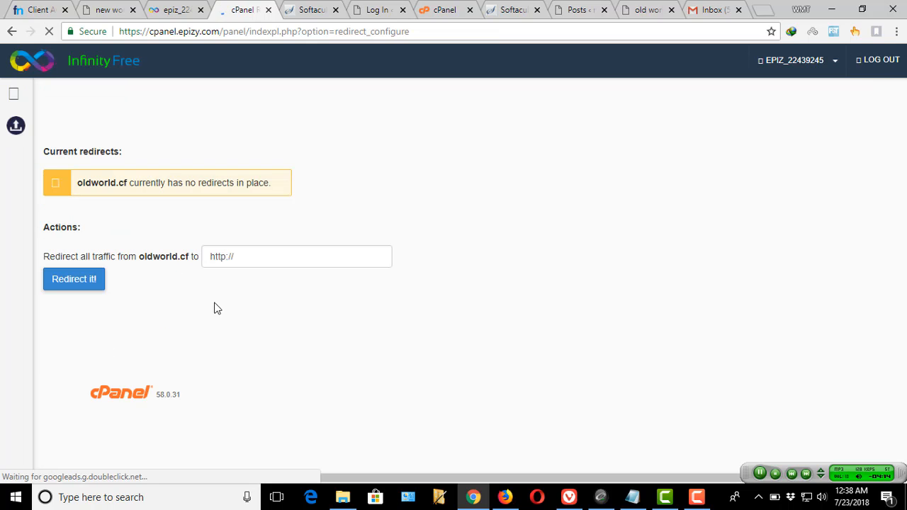
click(242, 261)
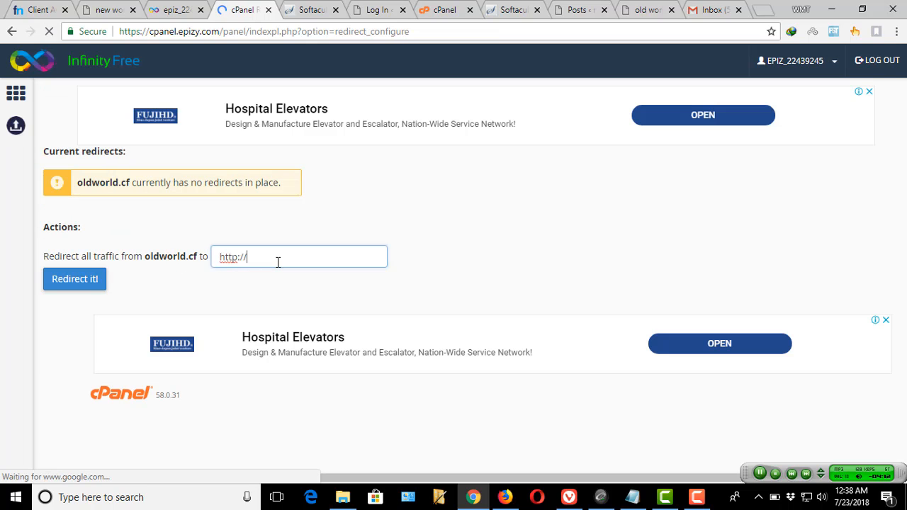
drag(246, 261, 218, 260)
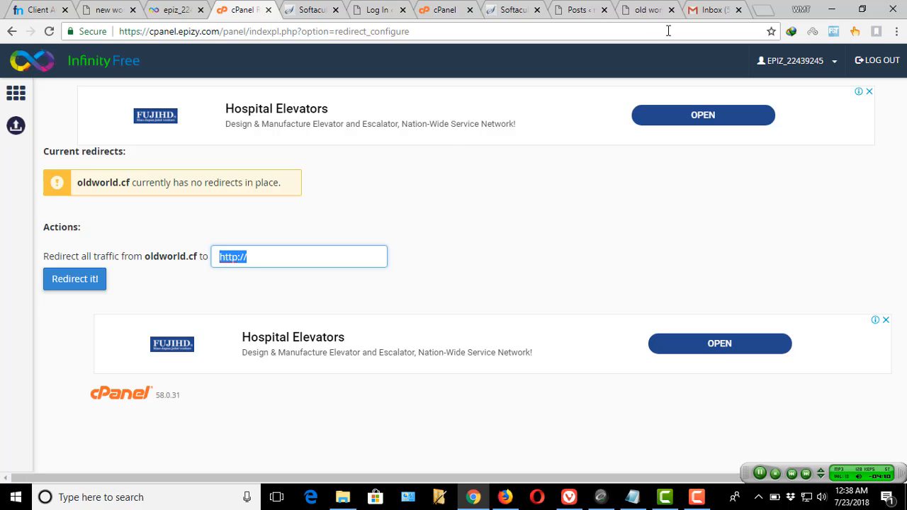
click(108, 9)
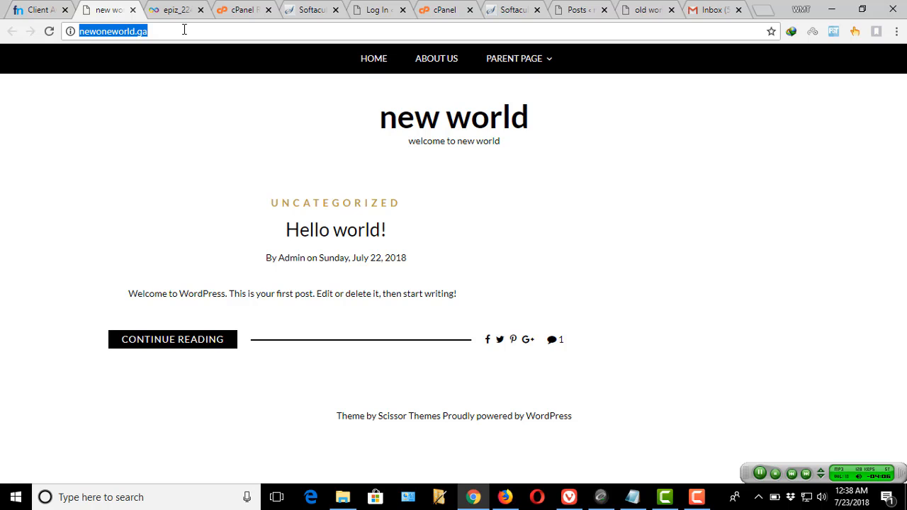
click(245, 10)
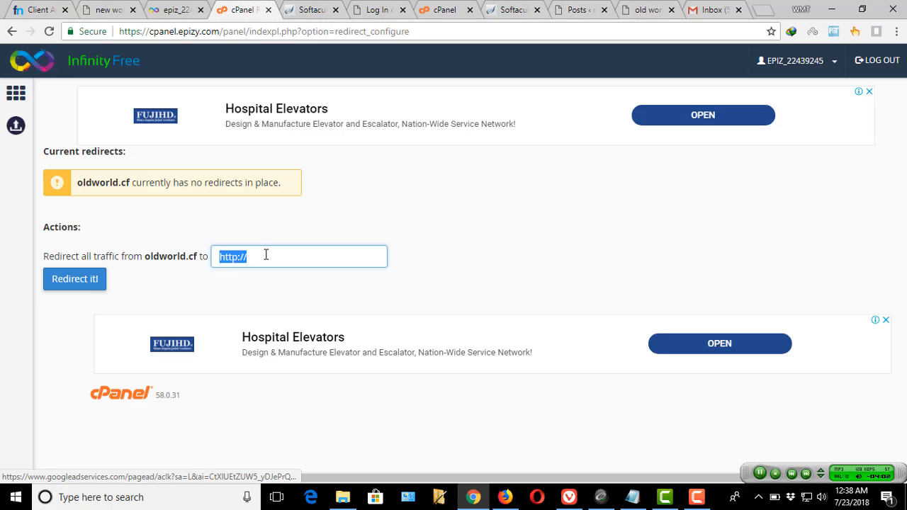
text(http://newoneworld.ga/)
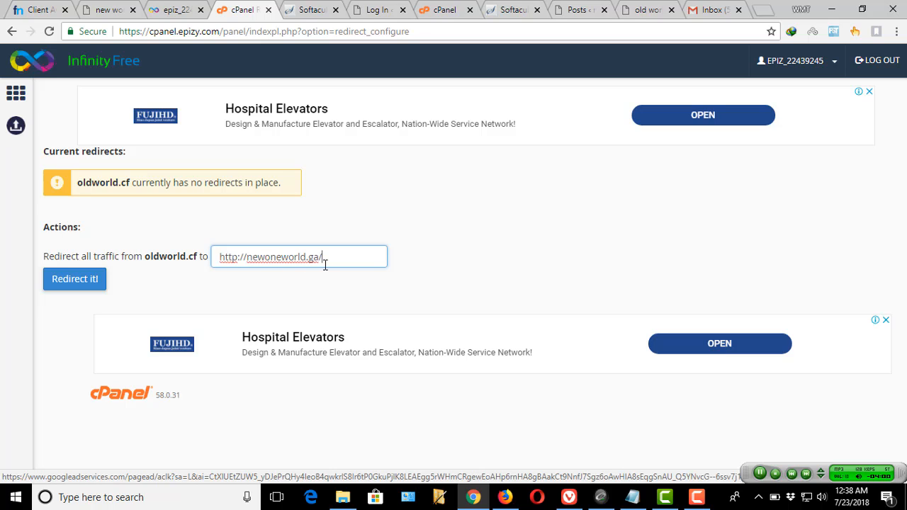
key(BackSpace)
click(88, 285)
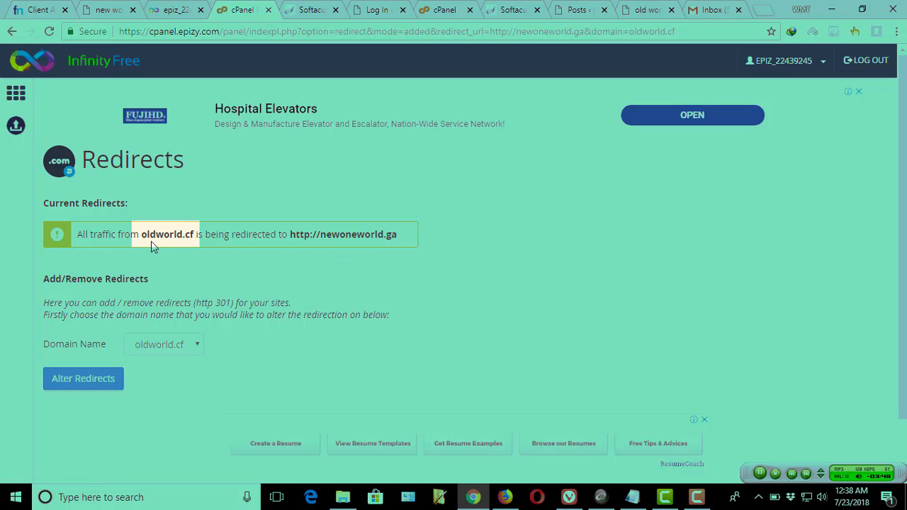
- Load oldworld.cf in a new tab and confirm the address changes to newoneworld.ga
drag(140, 235, 196, 235)
key(ctrl+c)
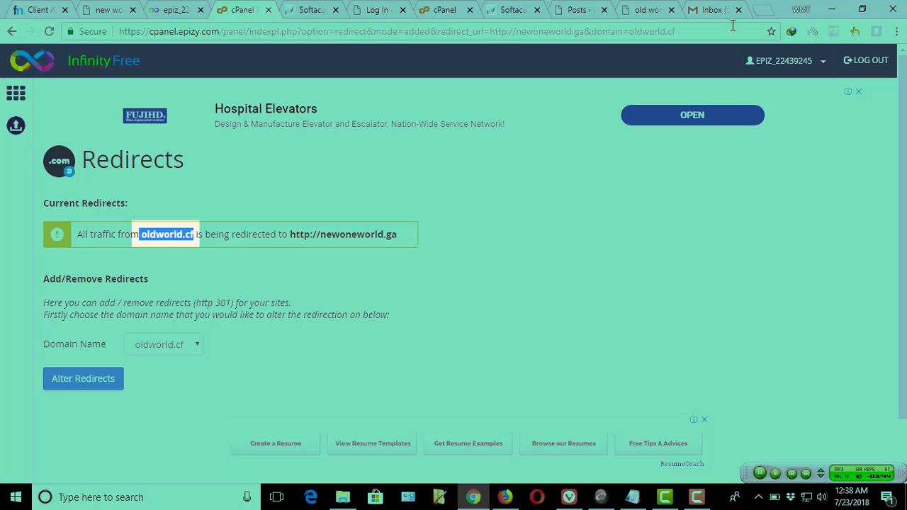
key(ctrl+t)
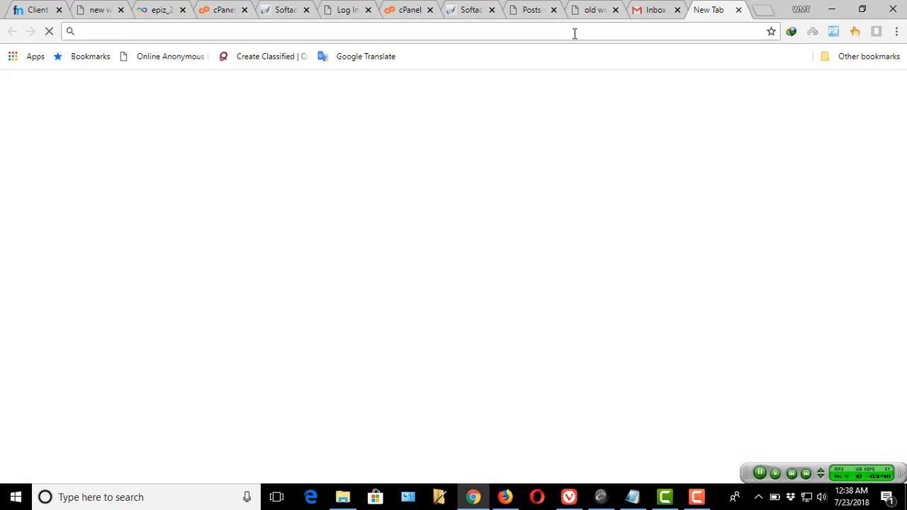
key(ctrl+v)
key(Return)
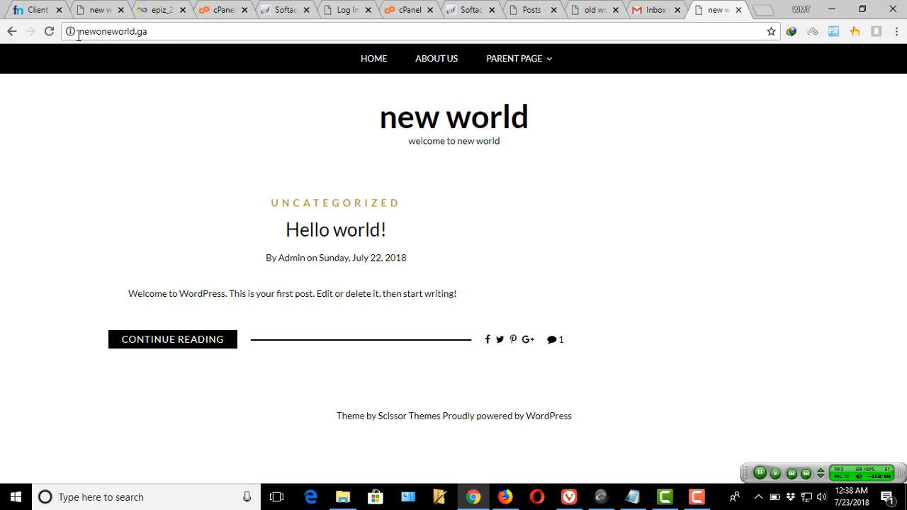
double_click(168, 29)
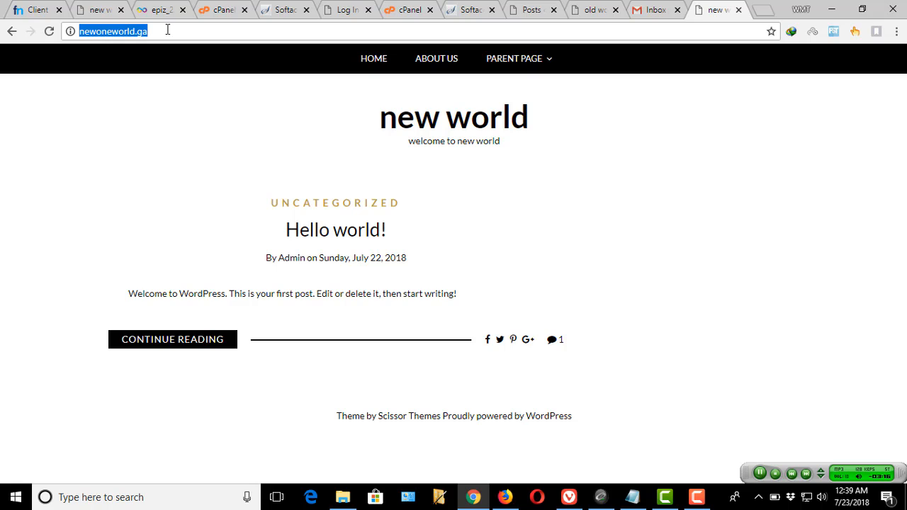
click(168, 29)
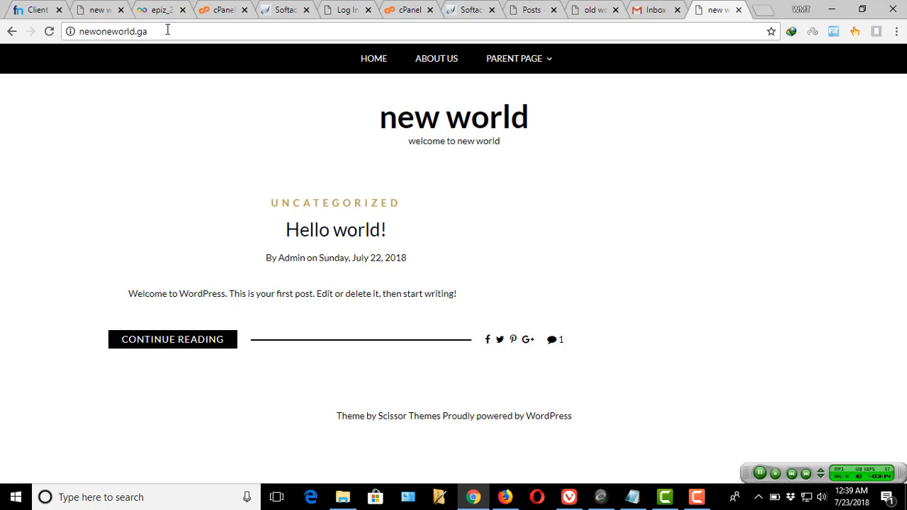